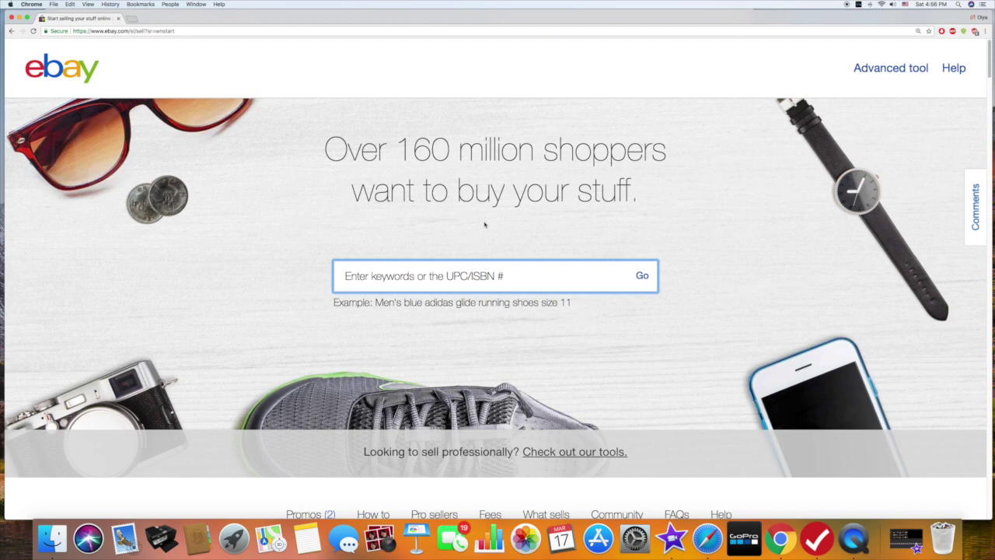
- Search for "tinker toy lot" as the item to sell
left_click(489, 276)
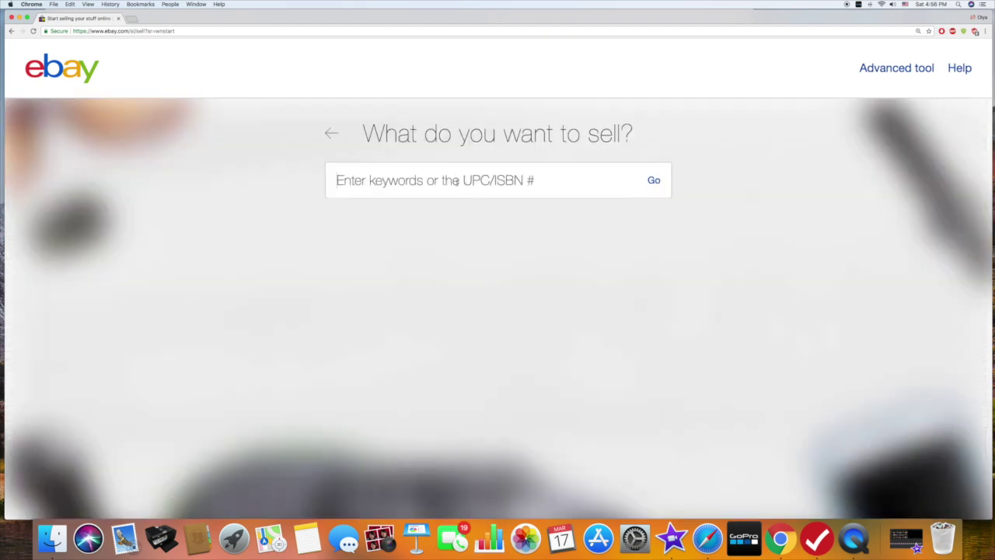
type("tinker toy lot")
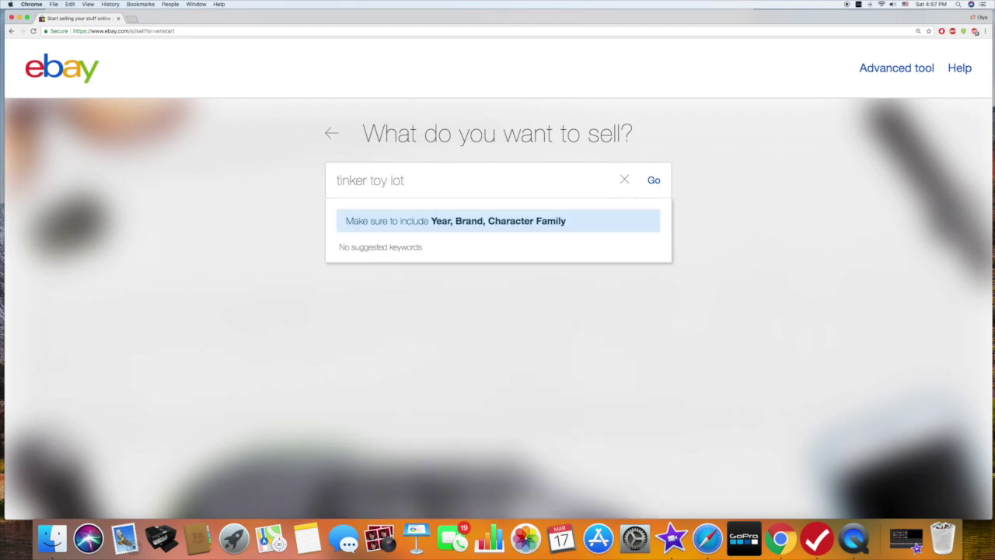
left_click(654, 176)
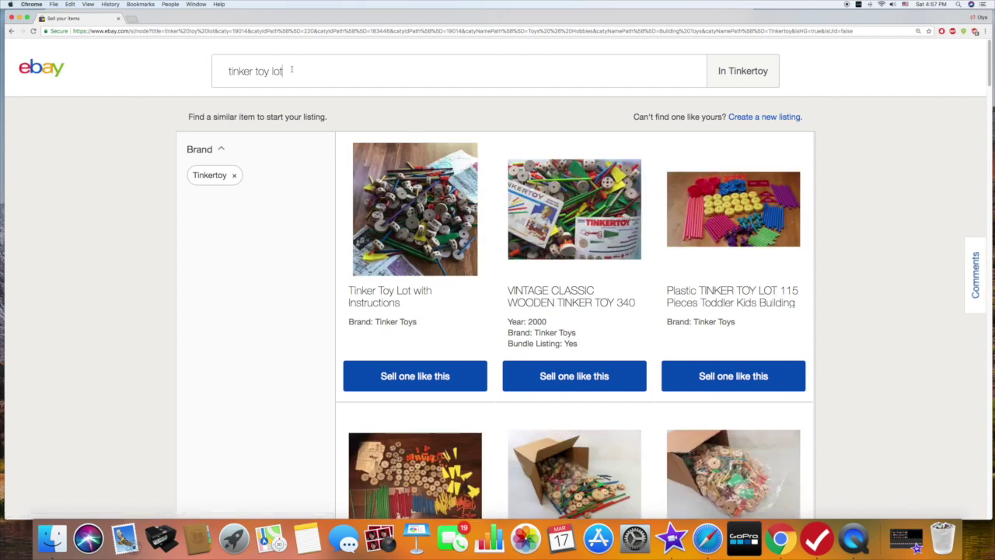
- Look through the similar items and start a listing based on "Tinker Toy Lot with Instructions"
left_click_drag(990, 68, 991, 377)
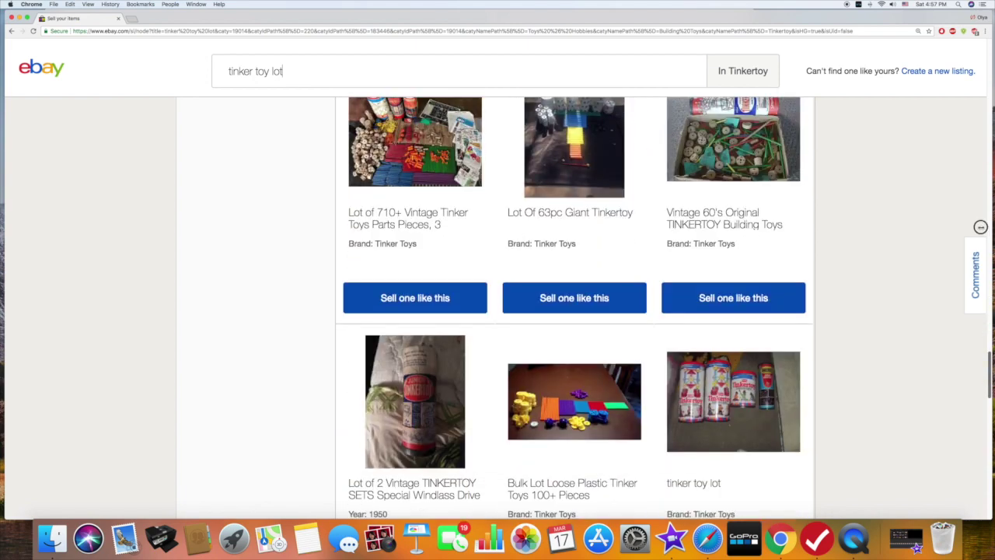
key("Home")
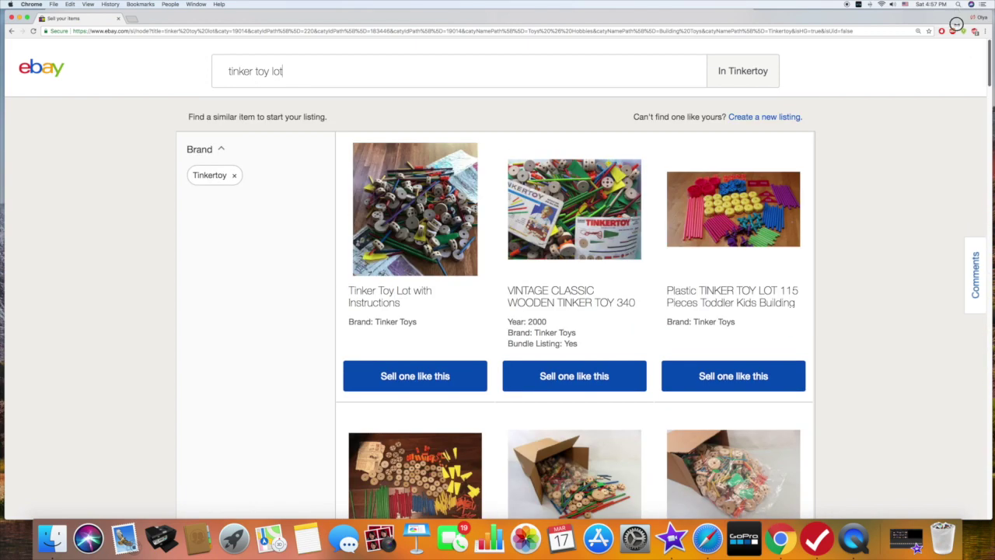
left_click(433, 377)
- Change the listing title to "Tinker Toy Lot 200 pieces Good Condition"
left_click(396, 192)
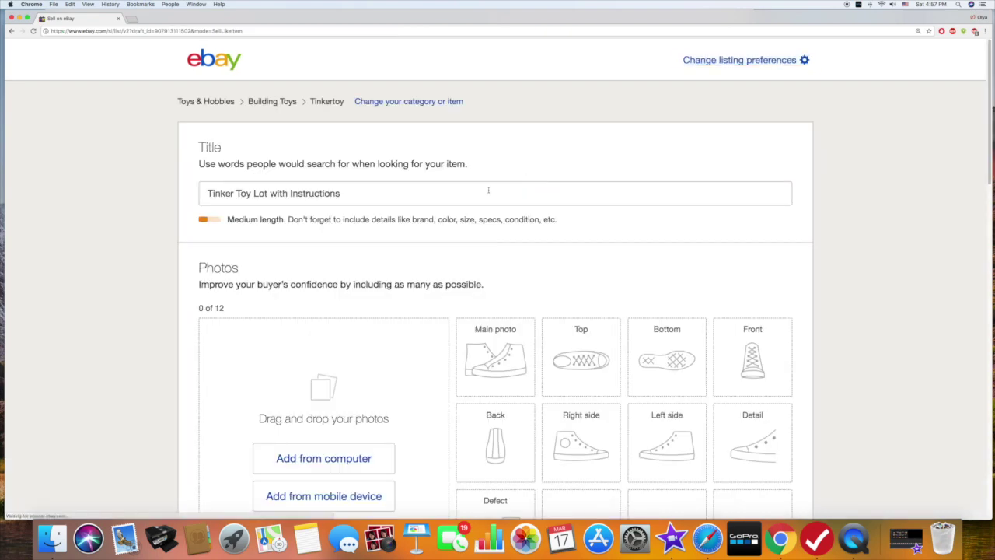
left_click(482, 194)
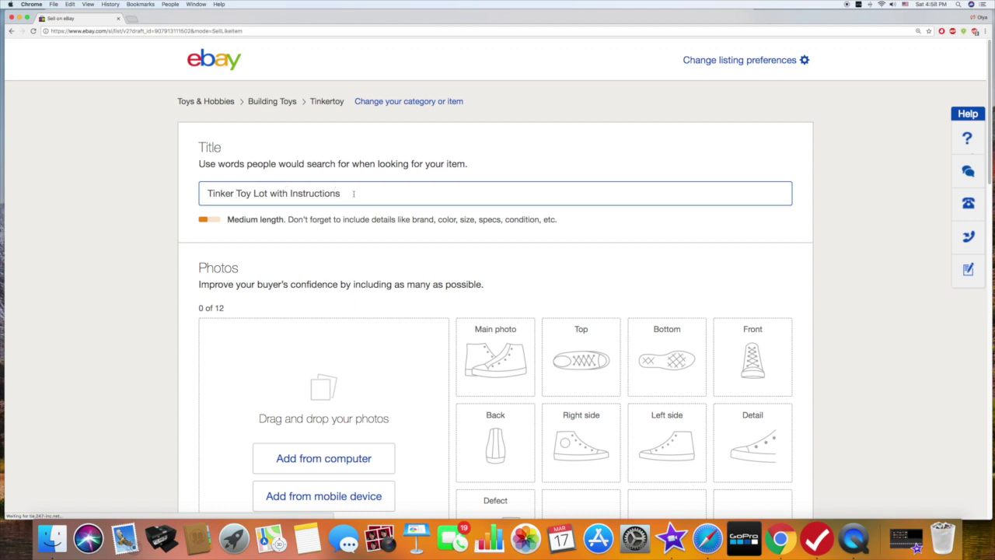
key("BackSpace")
key("BackSpace")
key("BackSpace")
key("BackSpace")
key("BackSpace")
key("BackSpace")
key("BackSpace")
key("BackSpace")
key("BackSpace")
key("BackSpace")
key("BackSpace")
key("BackSpace")
key("BackSpace")
key("BackSpace")
key("BackSpace")
key("BackSpace")
key("BackSpace")
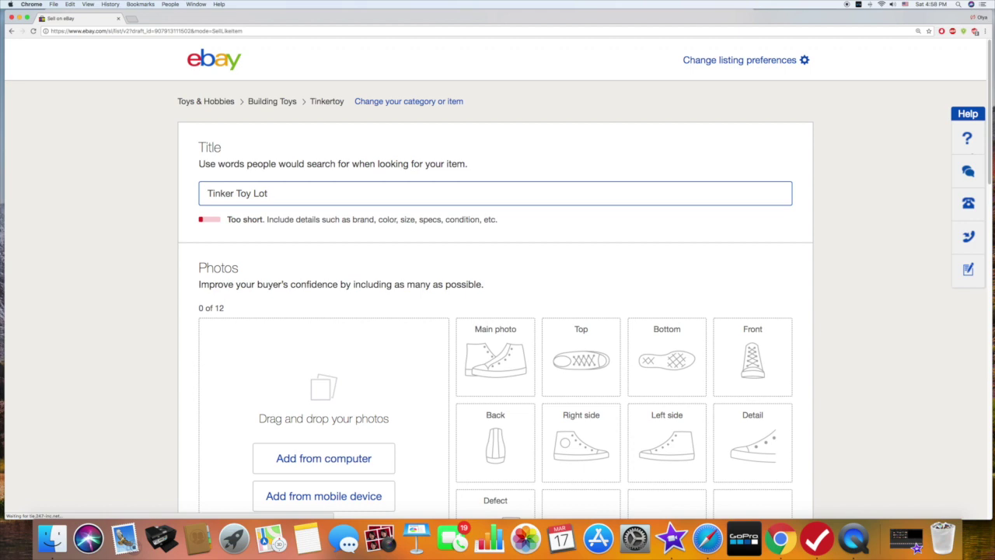
type("200 pieces ")
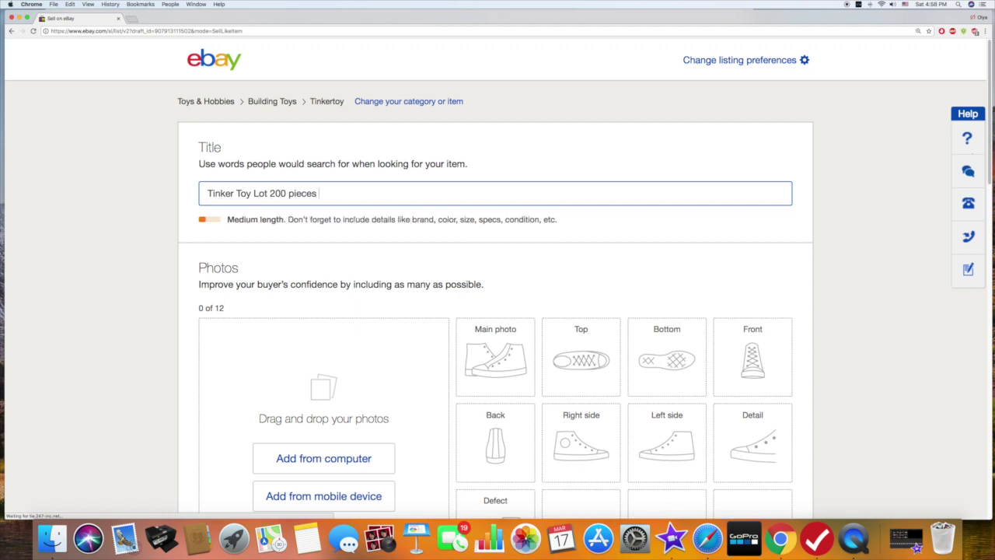
type("Good Condition")
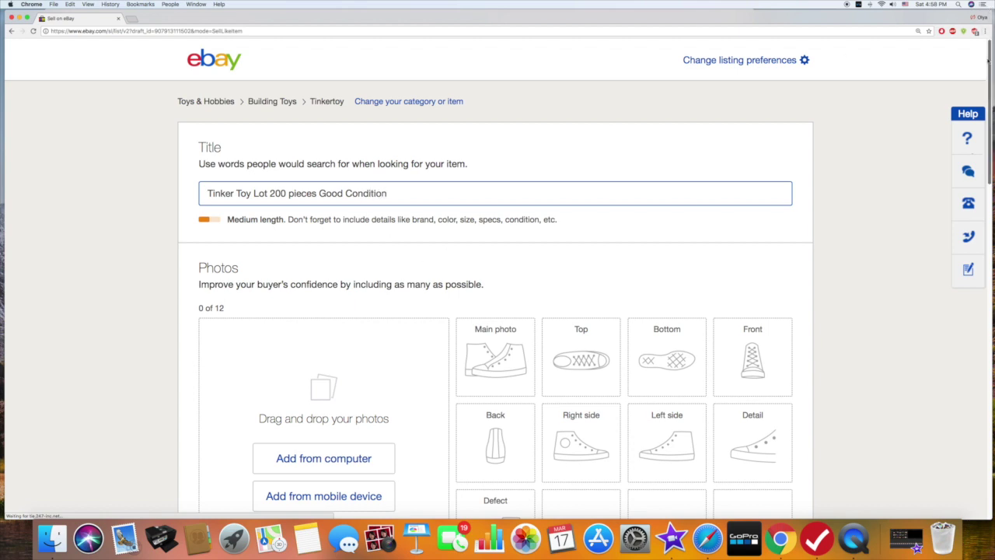
- Upload the four photos IMG_1318.jpg through IMG_1321.jpg from the Desktop folder to the listing
scroll(895, 144, "down", 5)
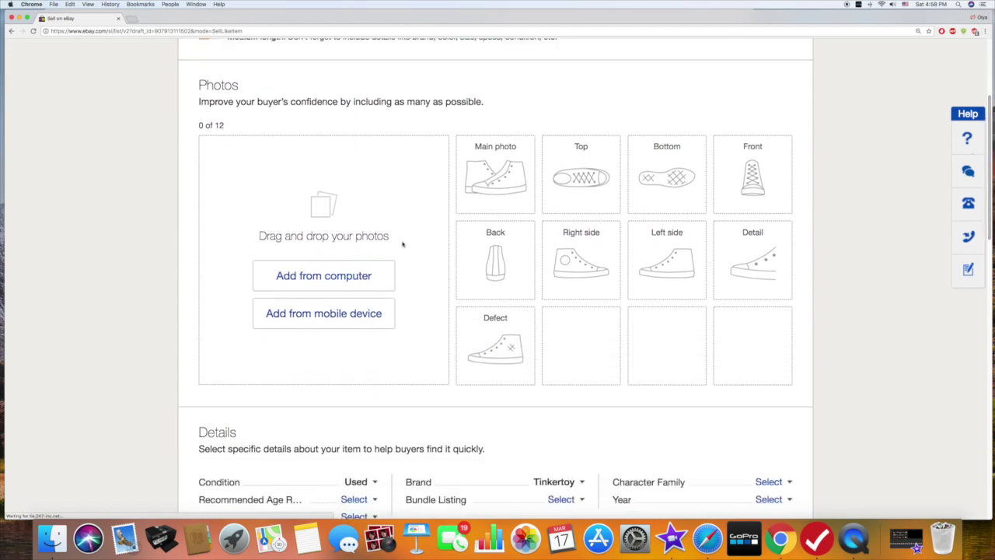
left_click(351, 281)
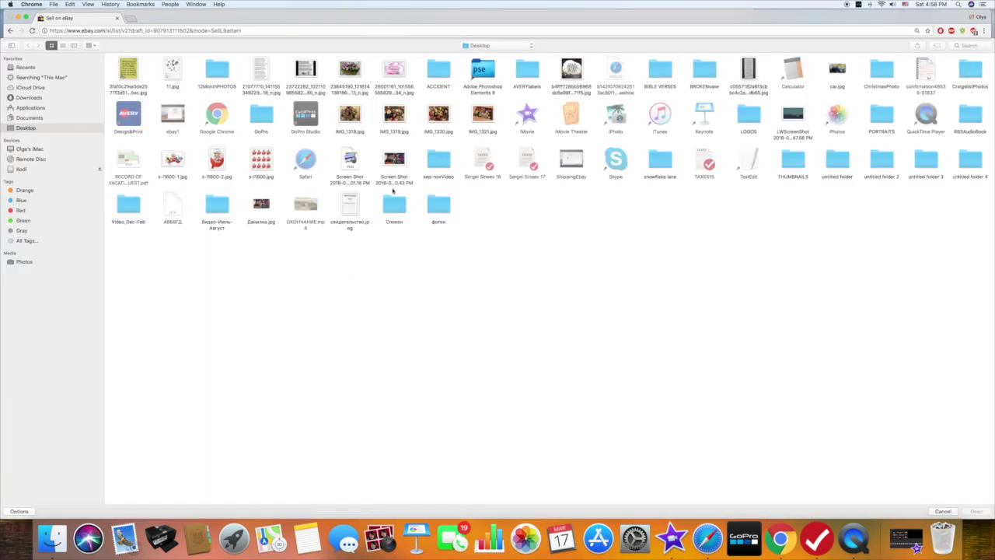
left_click(350, 115)
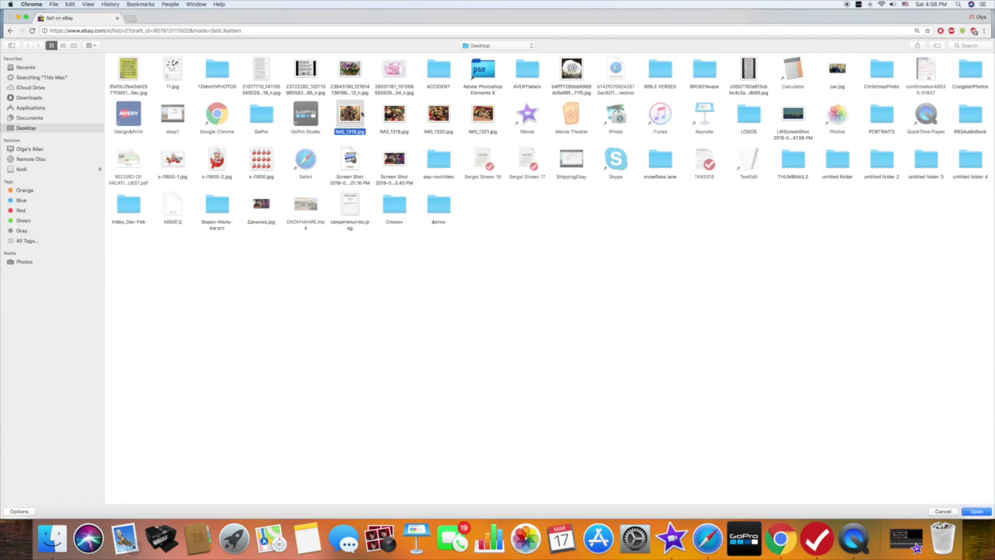
left_click(392, 115, "super")
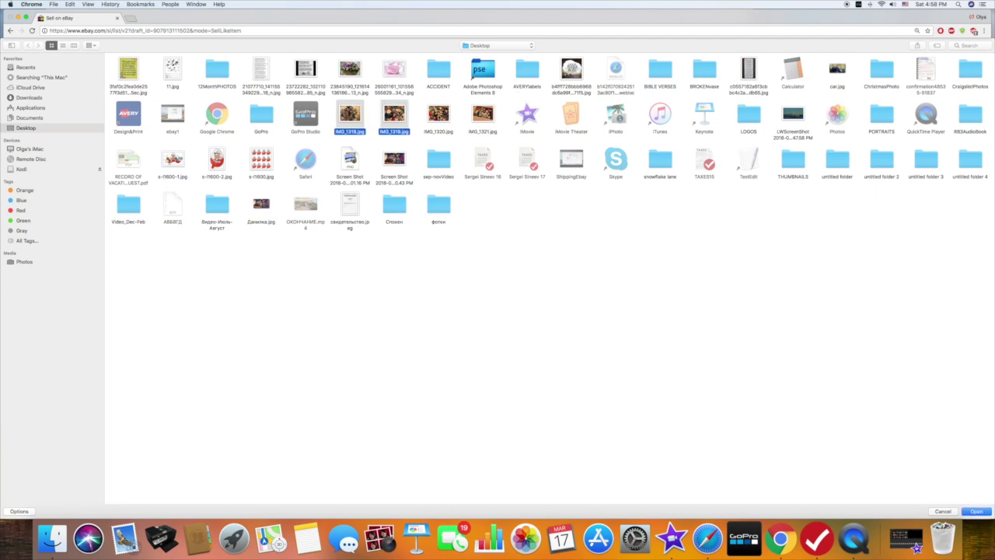
left_click(450, 116, "super")
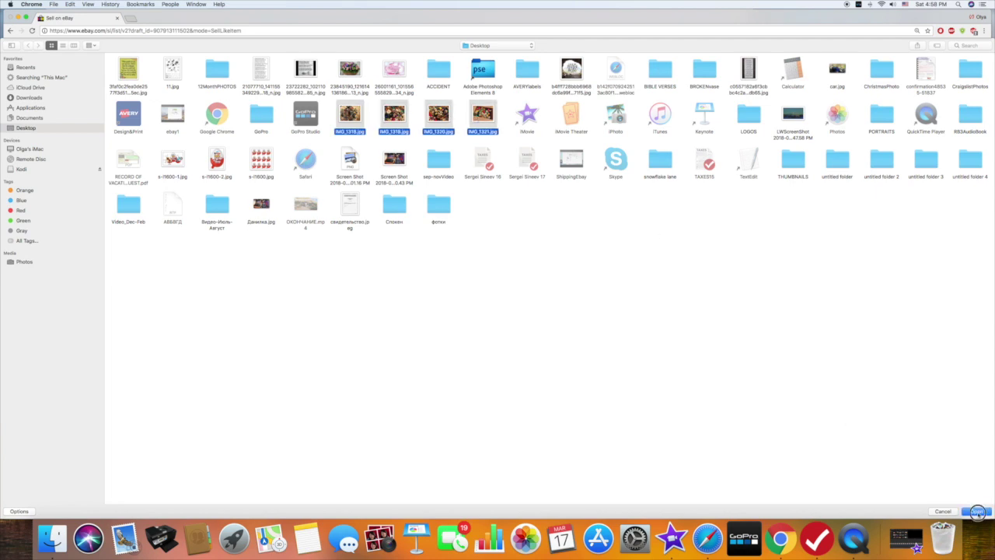
left_click(975, 511)
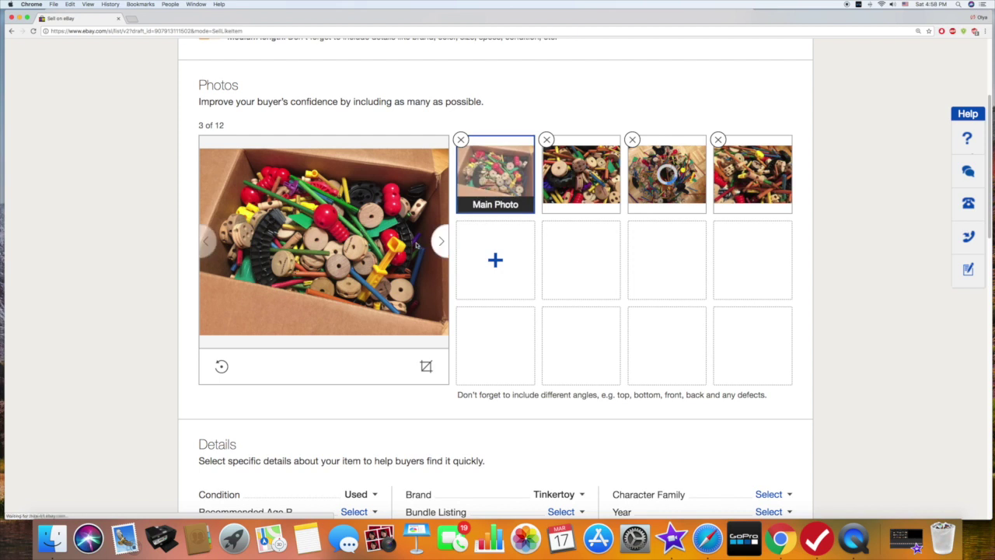
- Preview the second and third uploaded photos of the listing at larger size
left_click(441, 244)
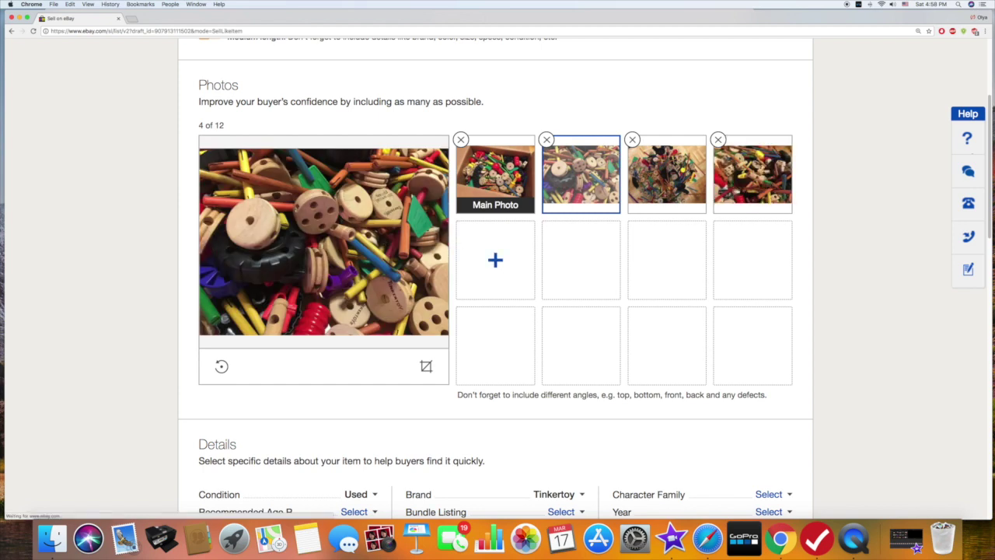
left_click_drag(986, 98, 988, 79)
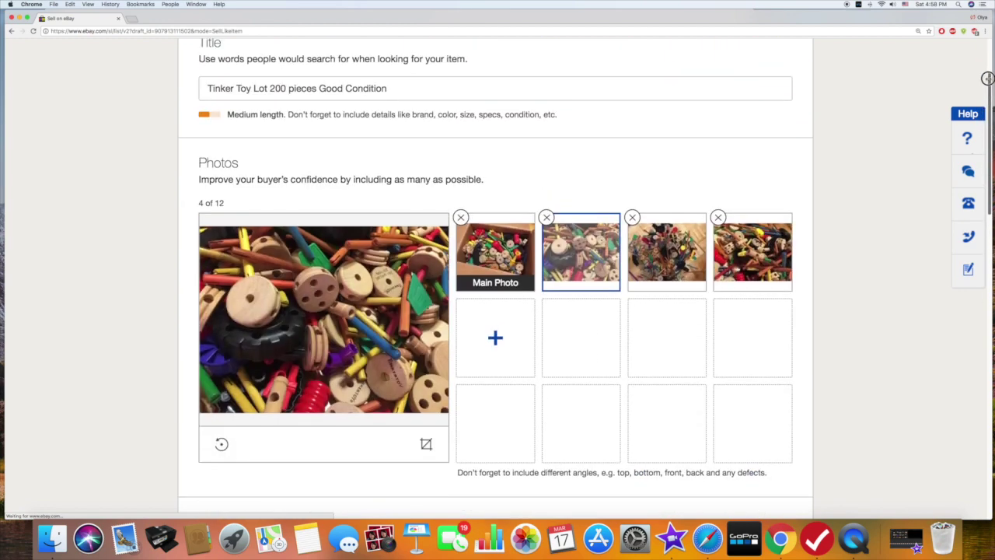
left_click_drag(988, 81, 988, 106)
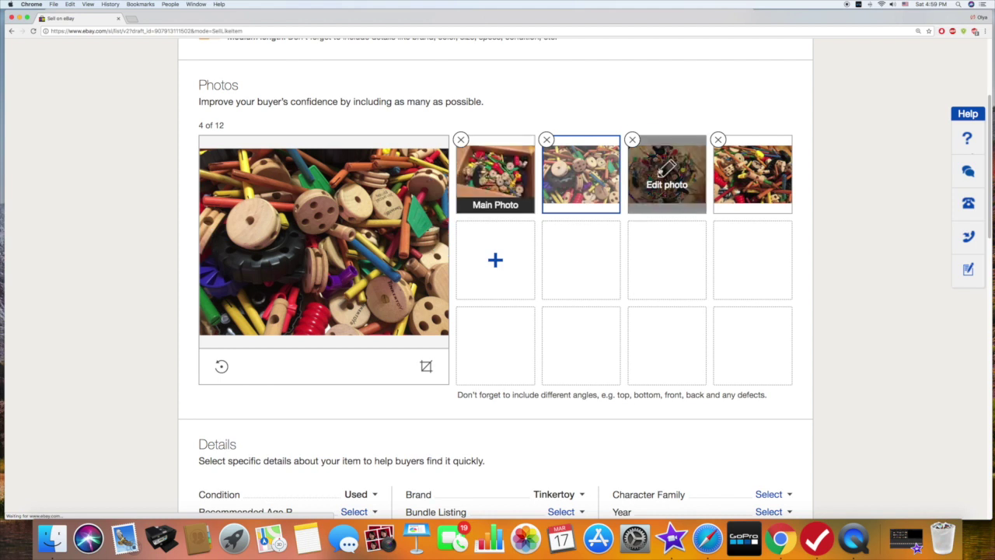
left_click(665, 169)
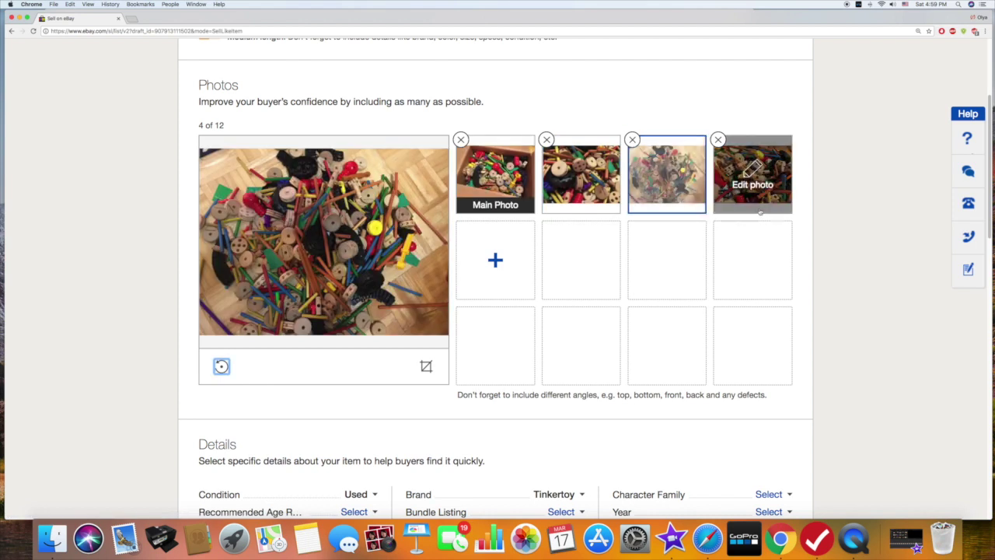
- Check which values the recommended age range detail offers, leaving it unset
left_click_drag(987, 162, 992, 274)
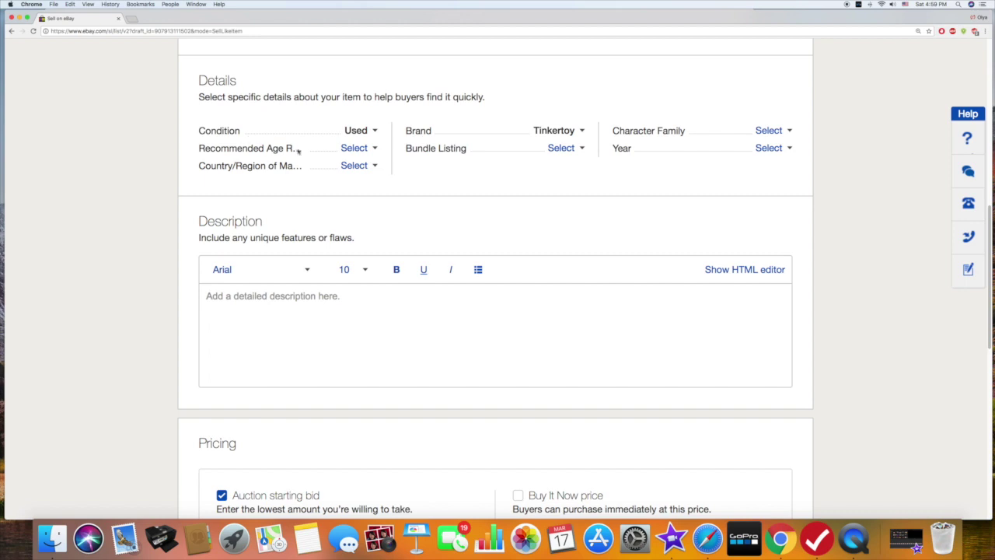
left_click(371, 149)
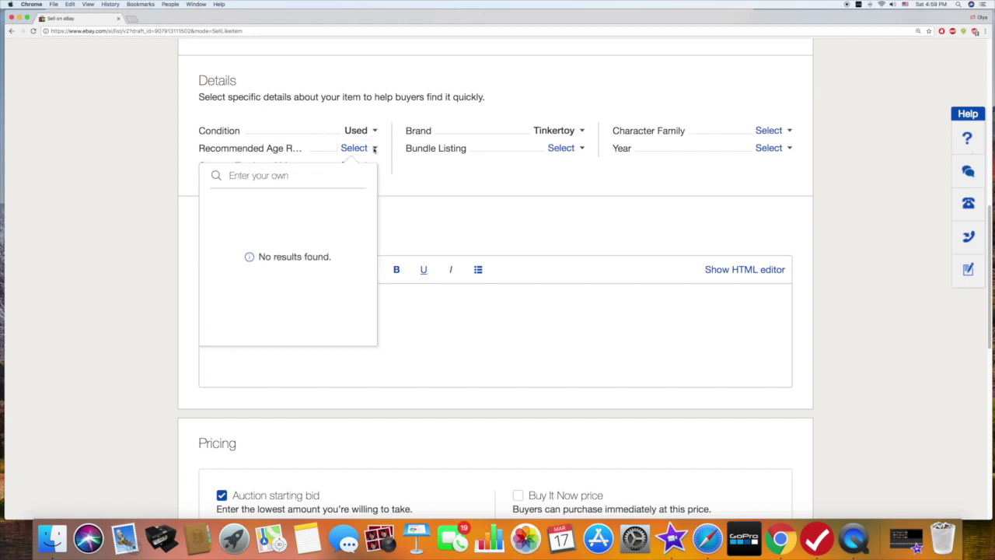
left_click(371, 150)
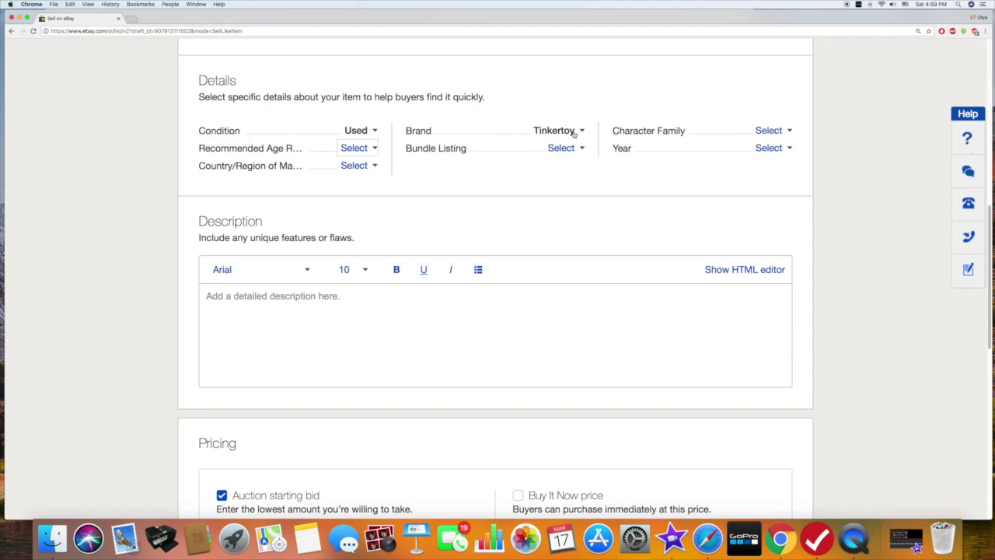
- Write "Tinker Toy lot, 200 pieces" as the first line of the item description
left_click(322, 297)
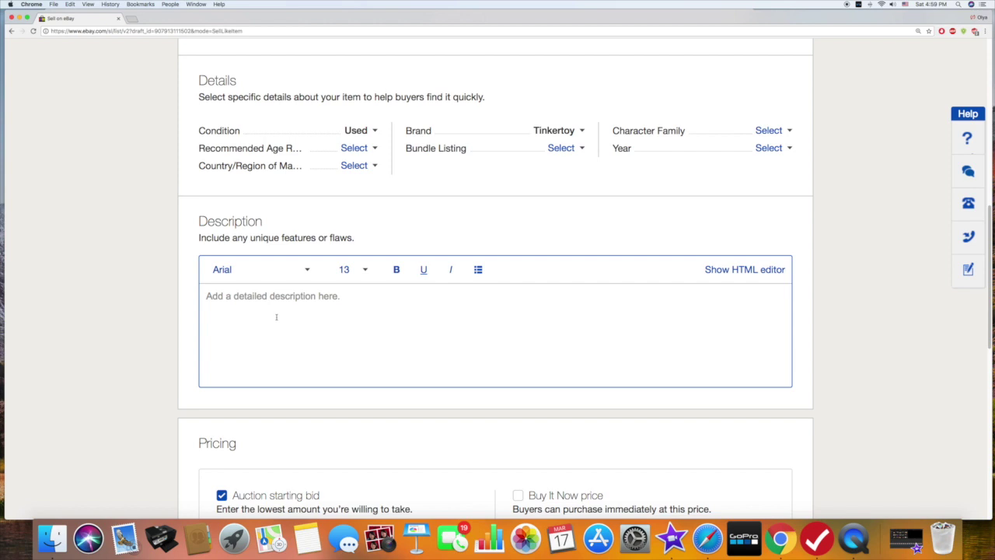
type("Tinker")
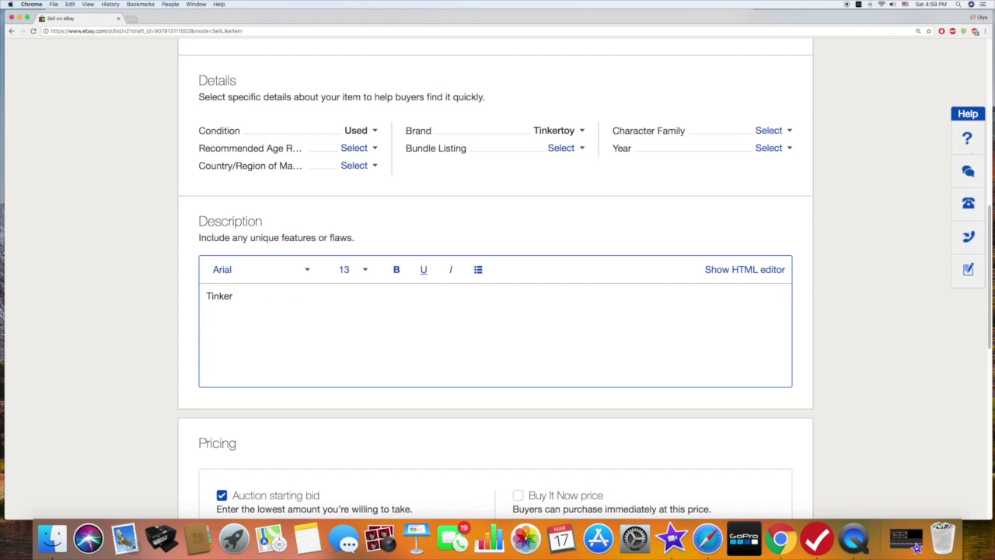
type(" Toys")
key("BackSpace")
key("BackSpace")
key("BackSpace")
type("oy")
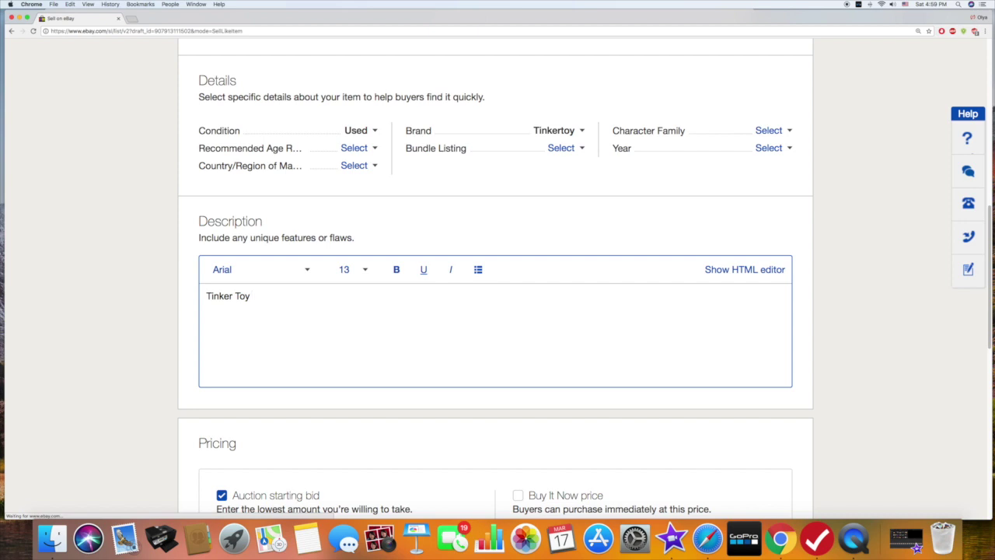
type(" lot, 200 pieces ")
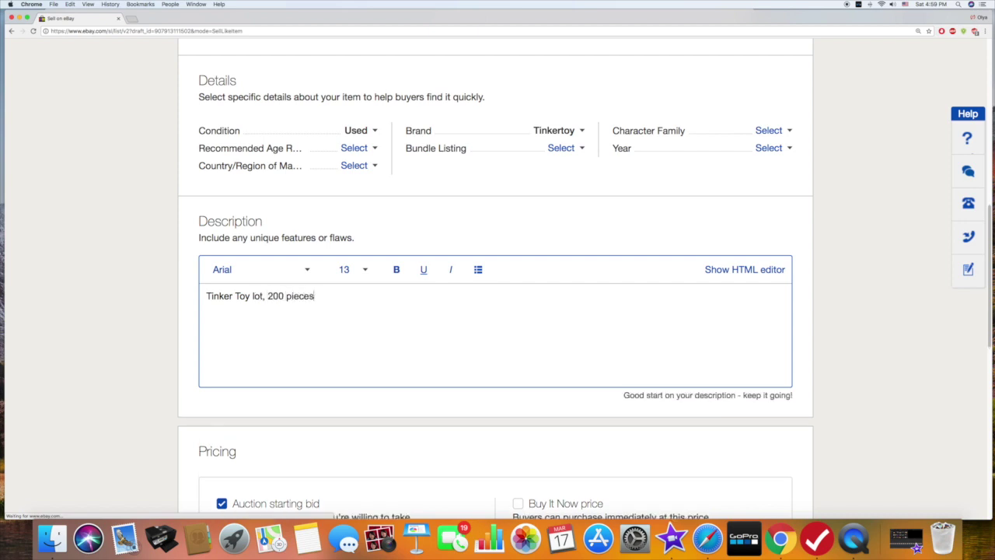
- Add the description lines "Good Condition" and "no broken pieces, no stains or marks, great lot."
type("Good")
type(" Co")
type("n")
type("dition")
type("no b")
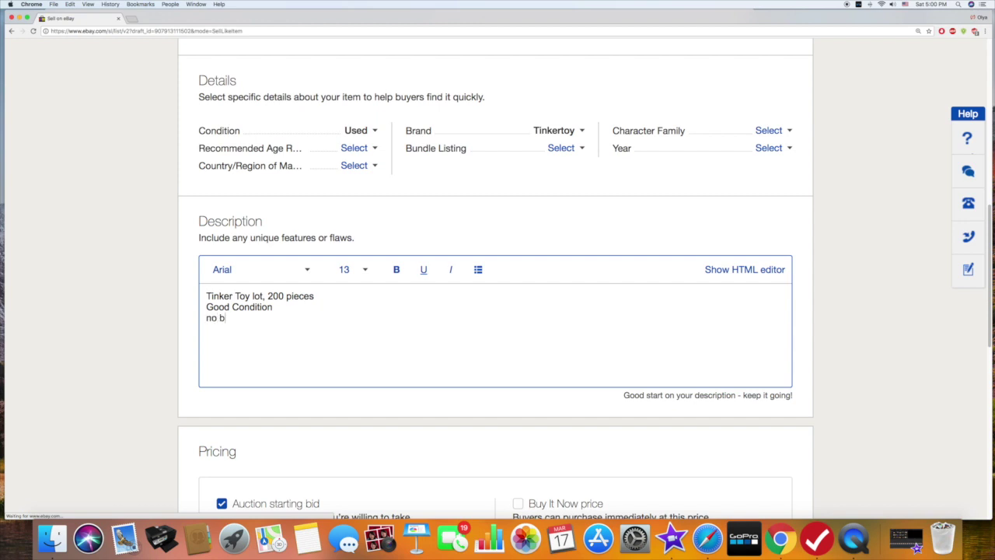
type("roken pieces, no stains")
type("or marks")
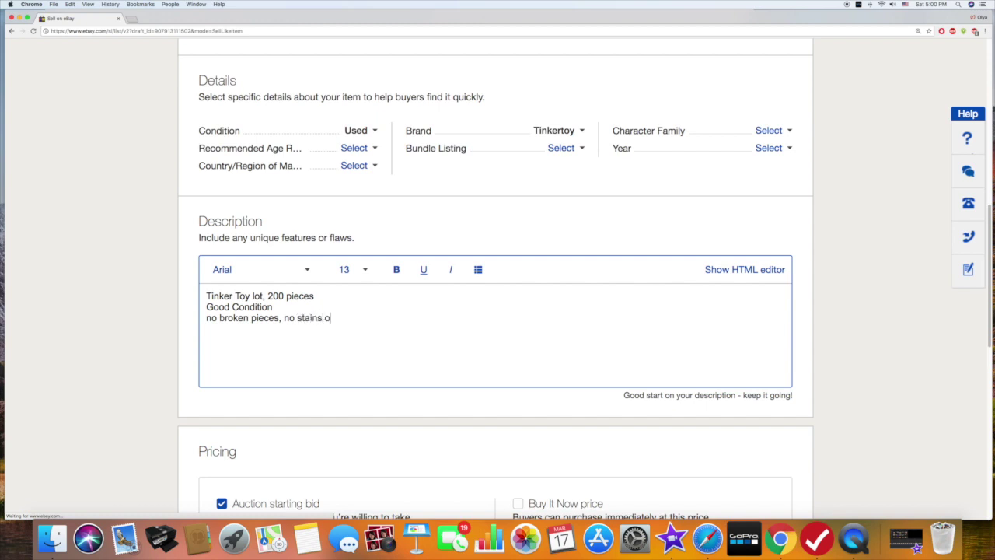
type(", great lot.")
- Switch the pricing from auction to Buy It Now only and set the price to $20.00
left_click_drag(989, 216, 991, 327)
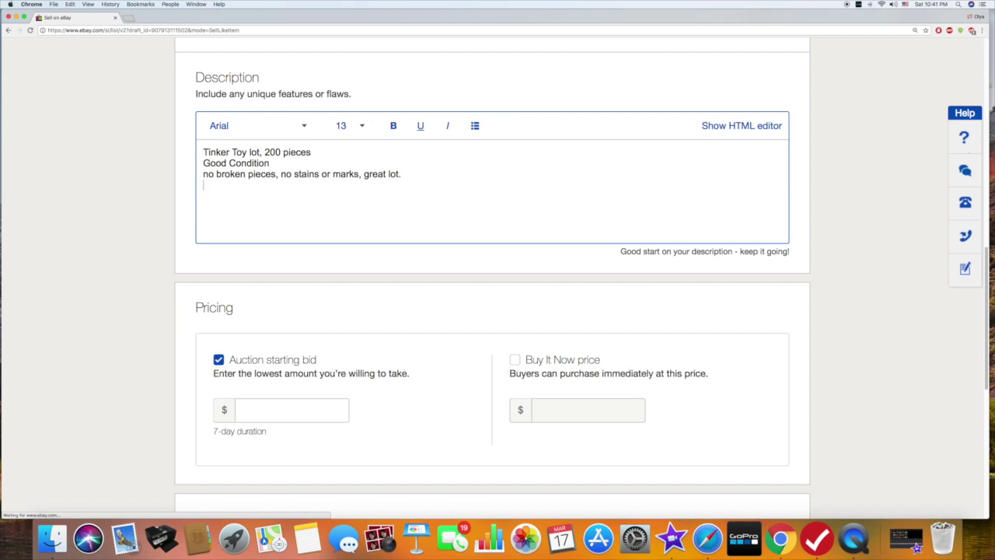
left_click(281, 164)
left_click(331, 405)
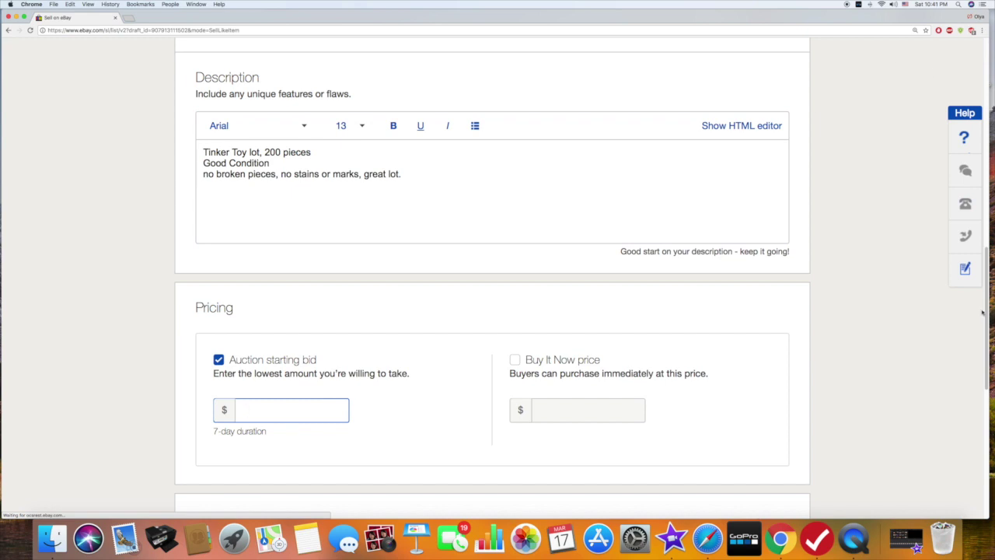
left_click_drag(986, 313, 991, 367)
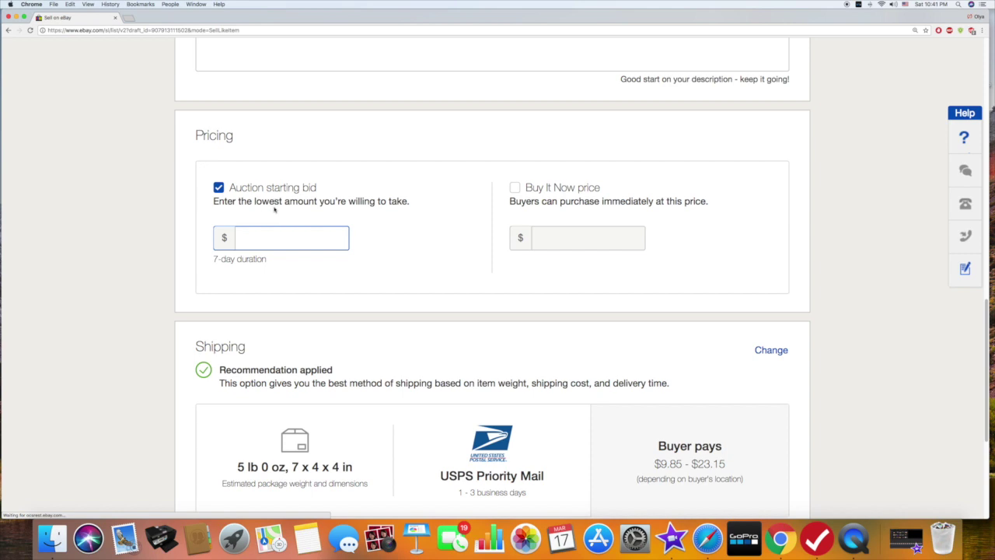
left_click(264, 238)
left_click(515, 188)
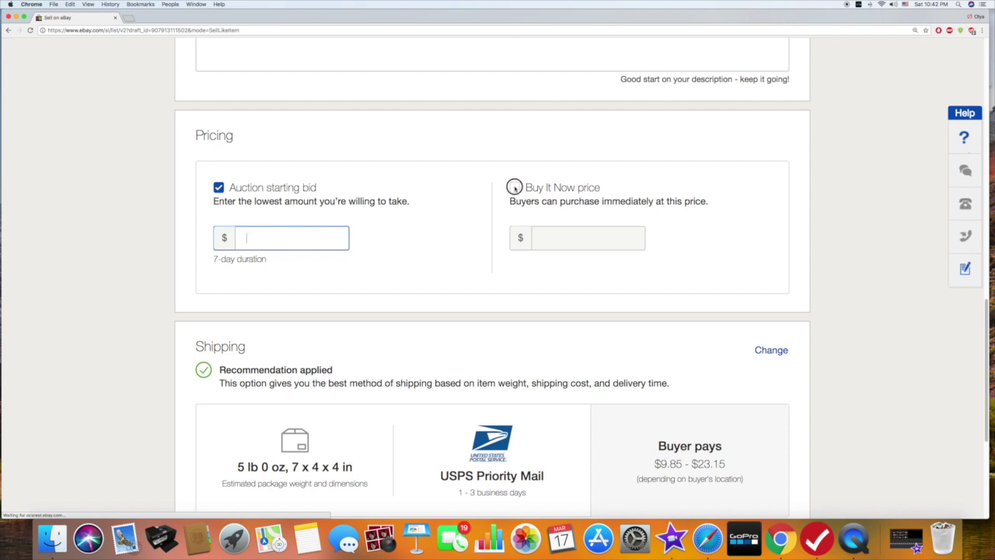
left_click(222, 188)
left_click(601, 235)
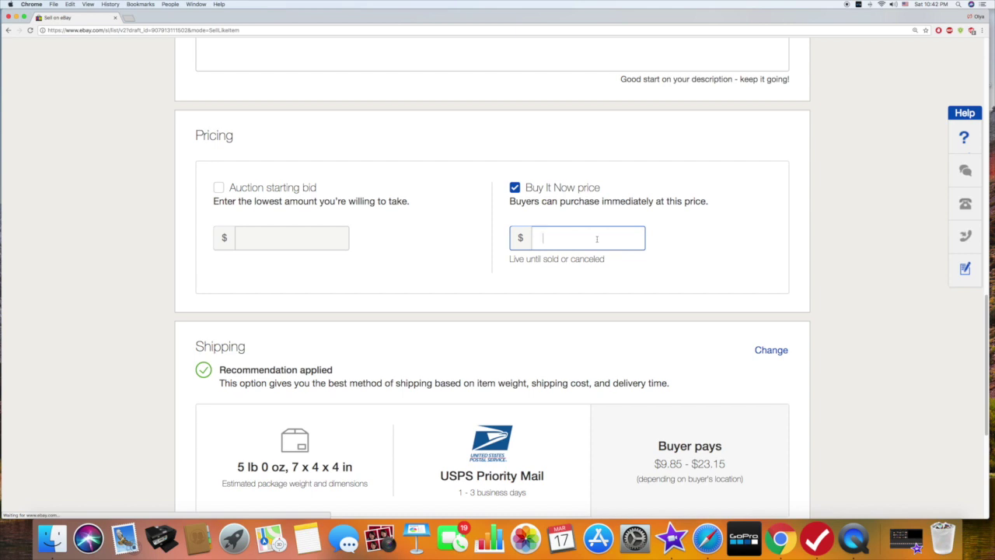
type("20.00")
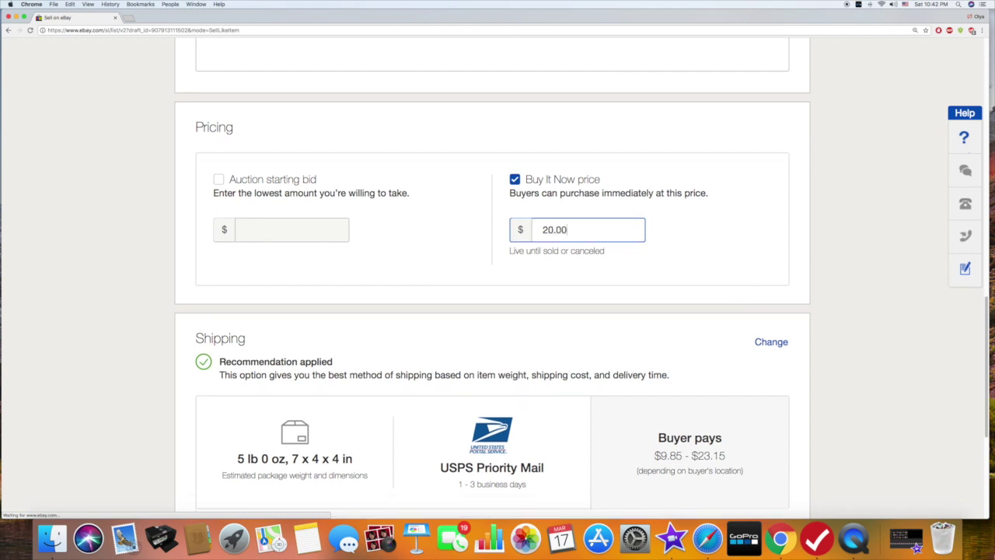
- Open the listing's shipping details for editing and set the package weight to 10 lb
scroll(988, 489, "down", 5)
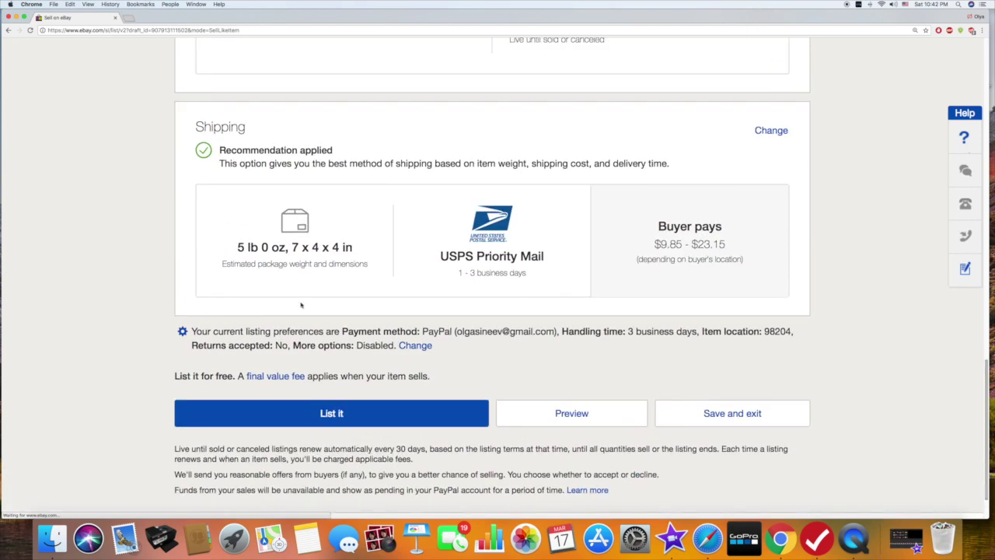
left_click(769, 130)
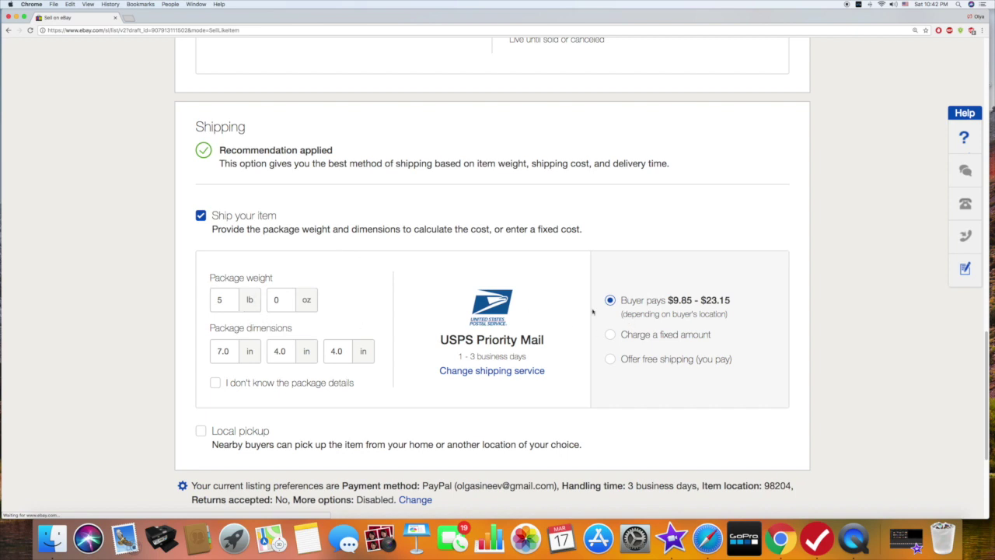
left_click(234, 300)
left_click(289, 301)
left_click(231, 352)
left_click(225, 301)
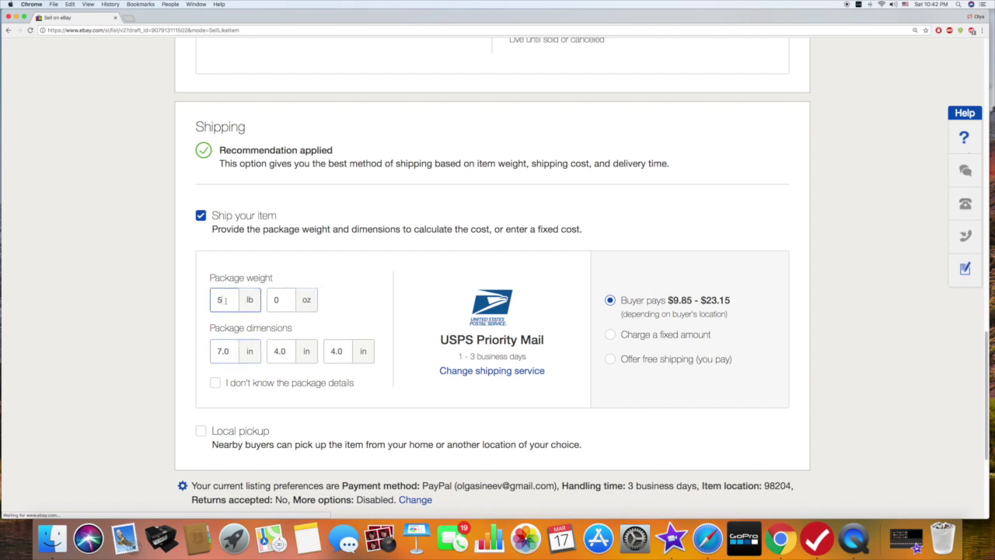
left_click(292, 301)
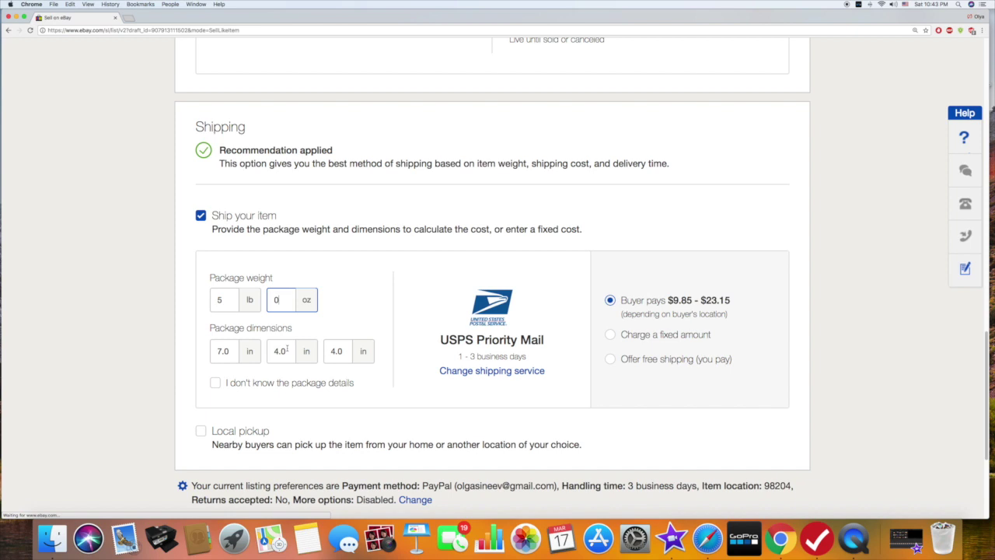
left_click(228, 297)
left_click_drag(221, 300, 207, 293)
type("10")
- Set the first two package dimensions to 12 in and 10 in
left_click(234, 349)
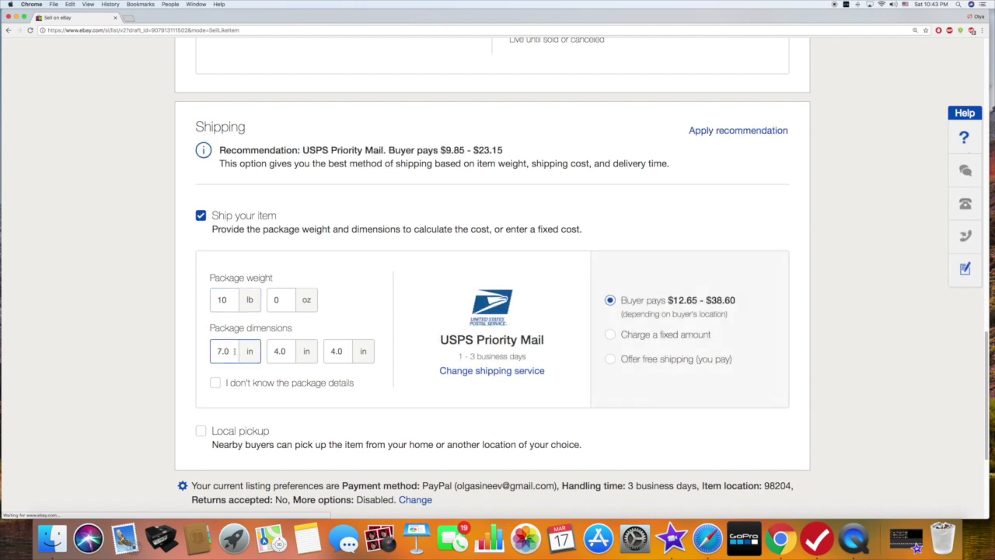
left_click_drag(235, 351, 215, 347)
type("12")
key("Tab")
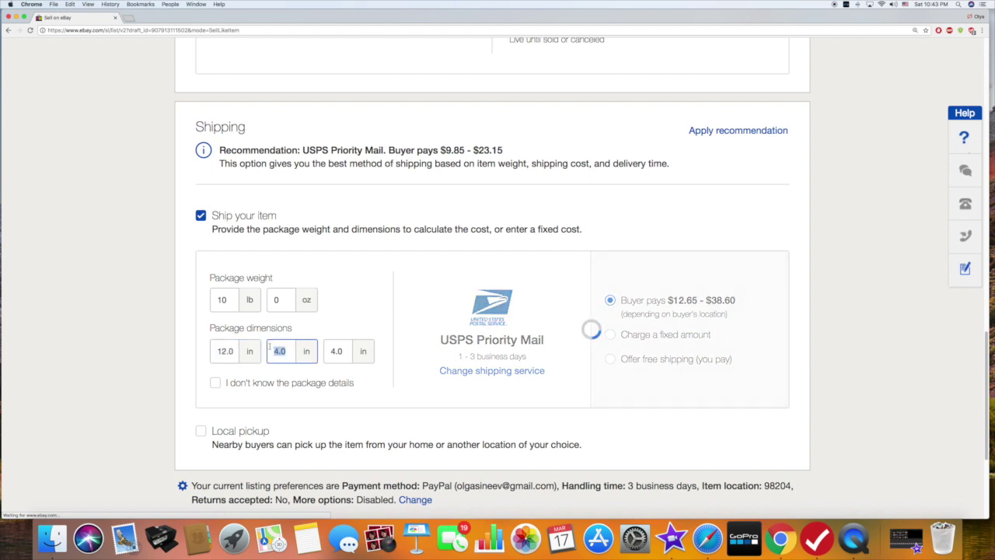
type("10")
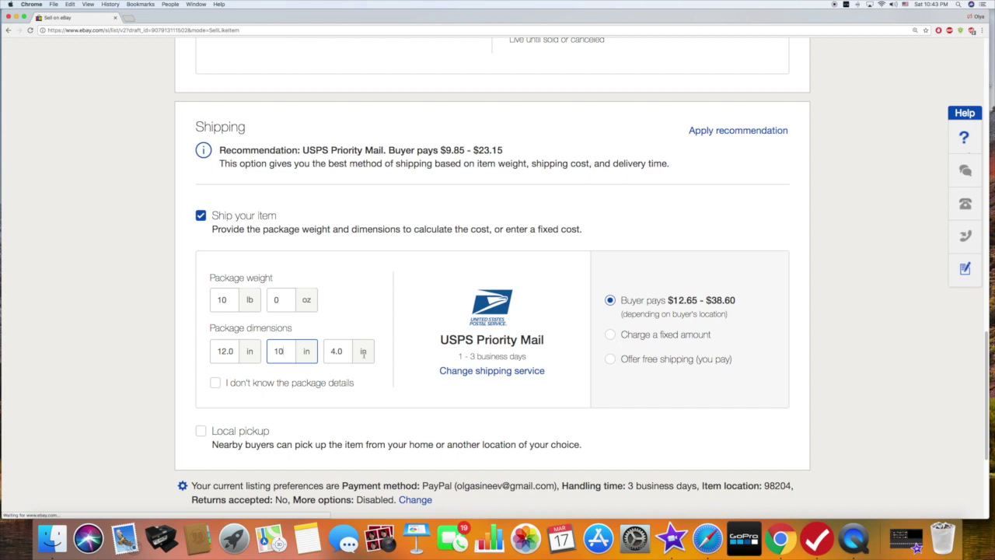
left_click(424, 351)
- Compare the available shipping services and change the service to USPS Parcel Select Ground
left_click(515, 374)
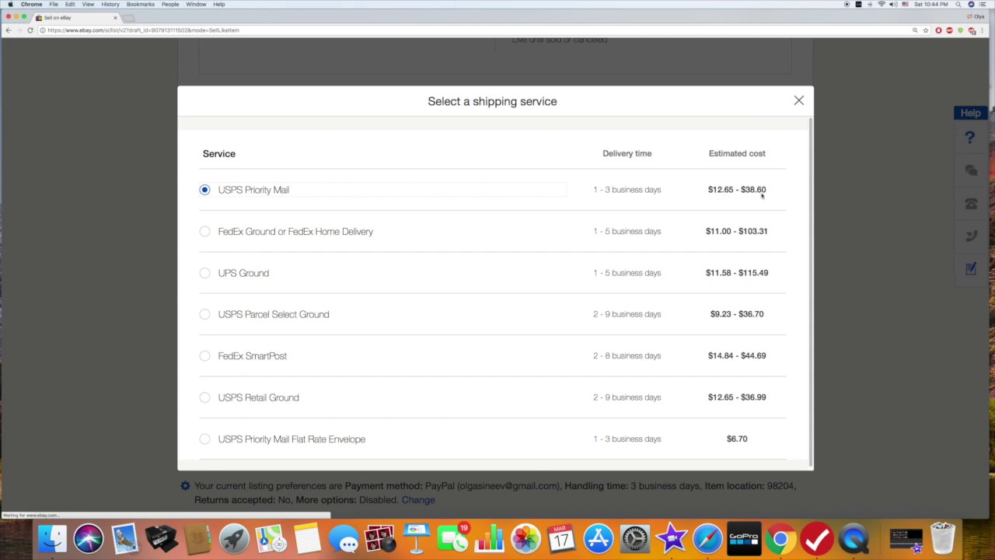
scroll(807, 218, "down", 1)
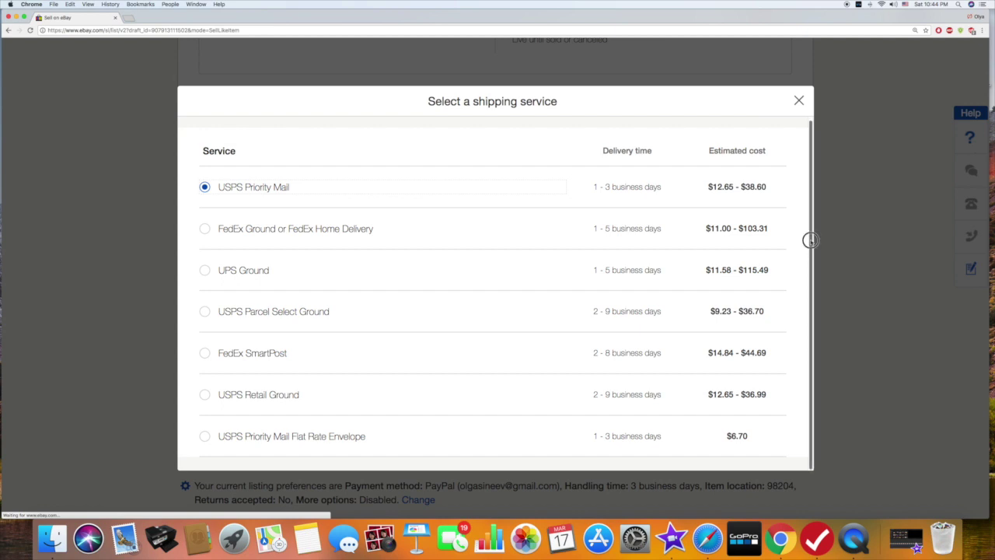
scroll(806, 233, "up", 1)
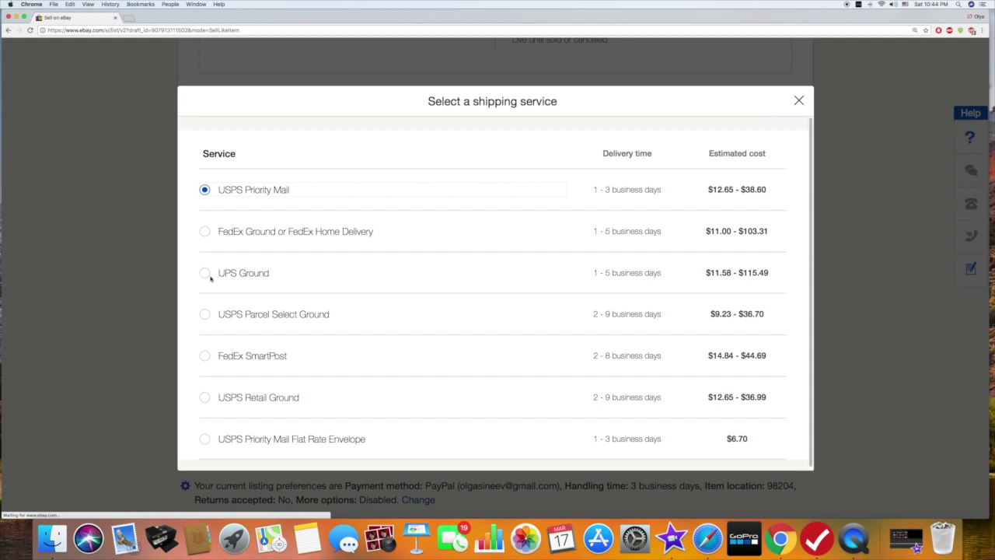
left_click(204, 314)
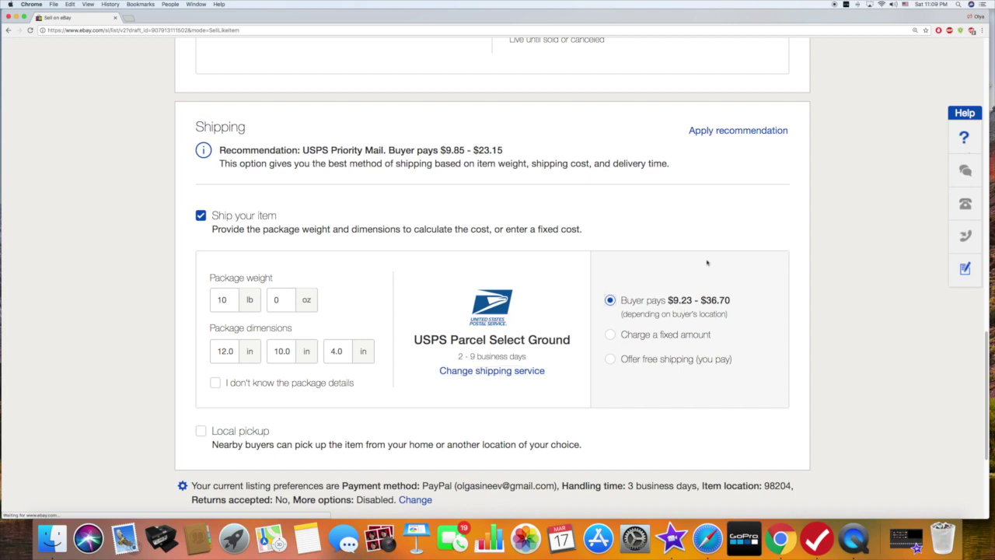
- Try the fixed-amount and free shipping options, and return the shipping cost to the buyer-pays option
left_click(610, 335)
left_click(657, 344)
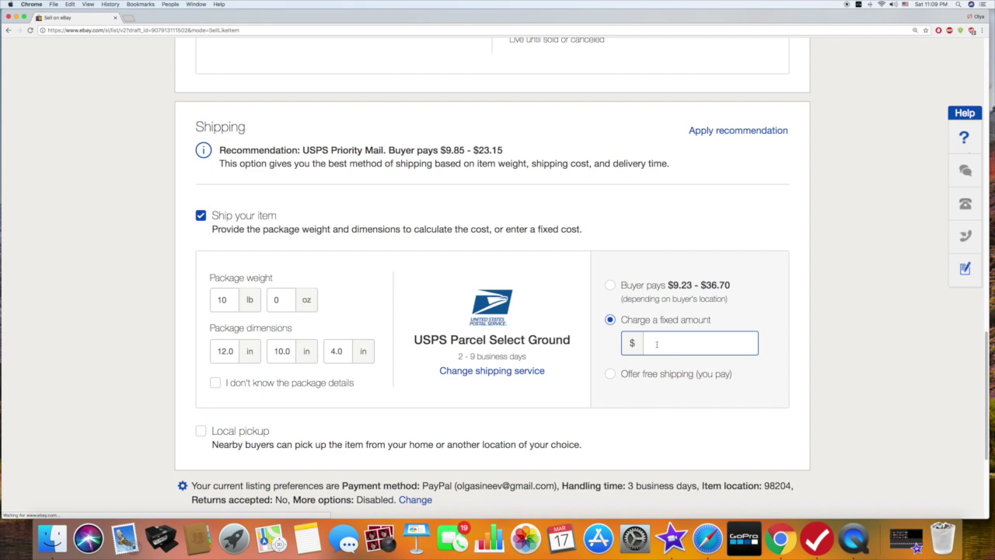
left_click(611, 374)
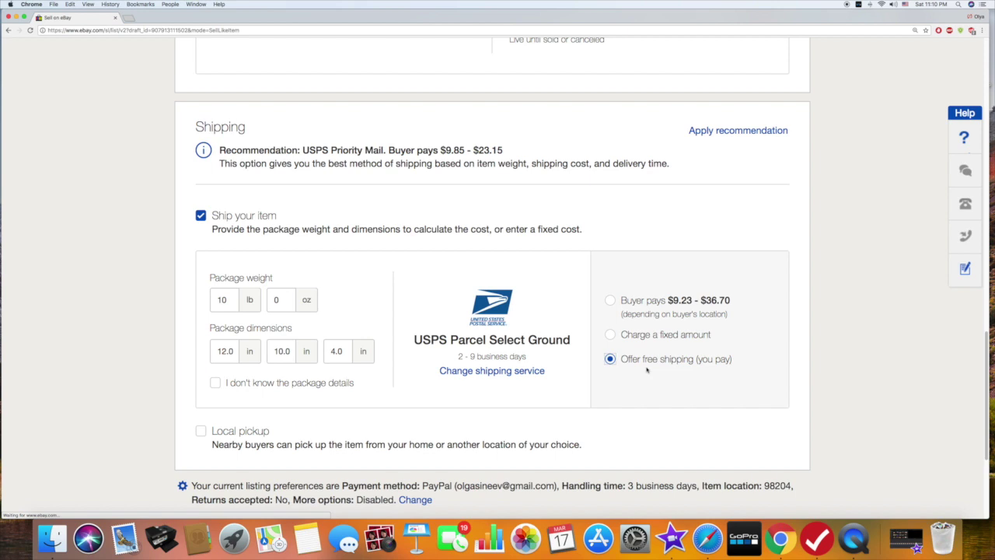
left_click(610, 301)
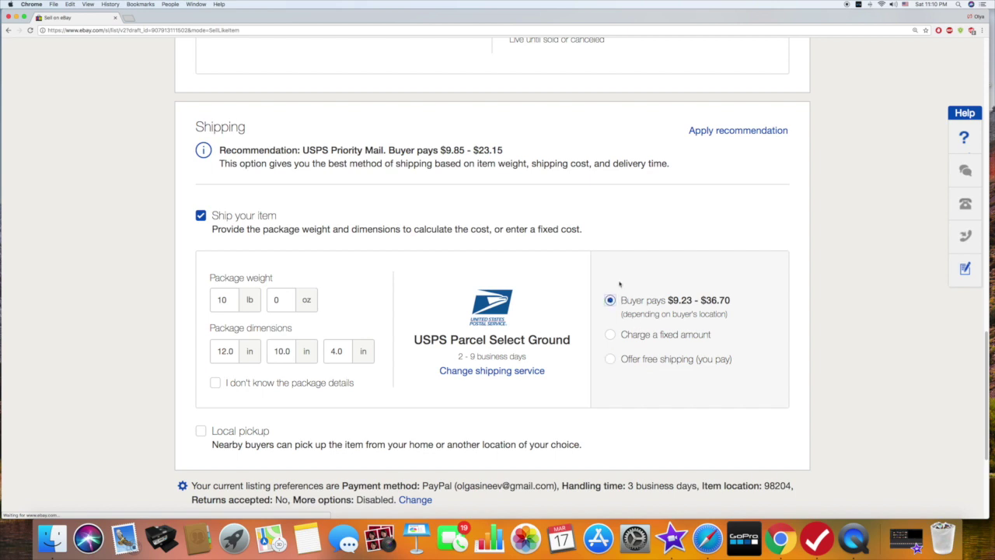